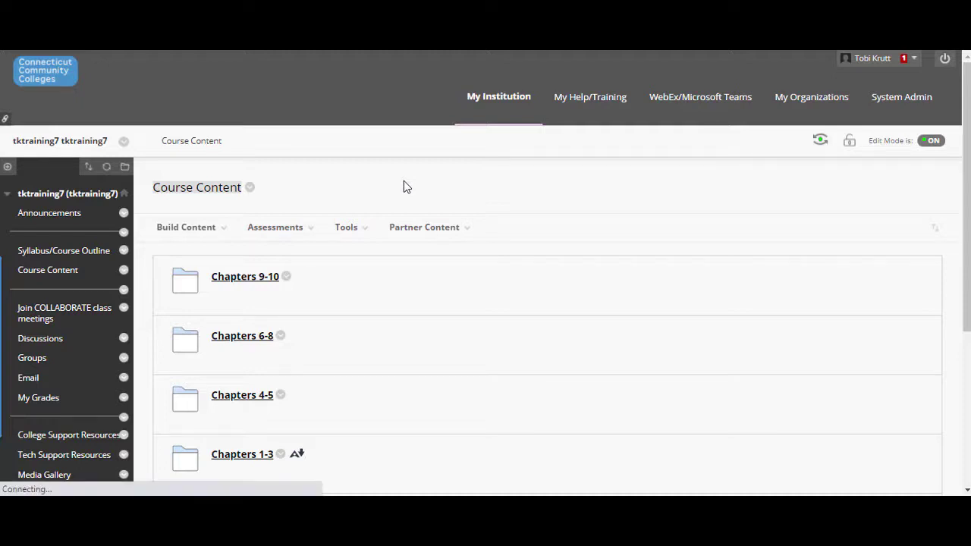
- From Course Content, open the Chapters 6-8 folder and start a new Assignment under Assessments
{"action": "left_click", "coordinate": [50, 273]}
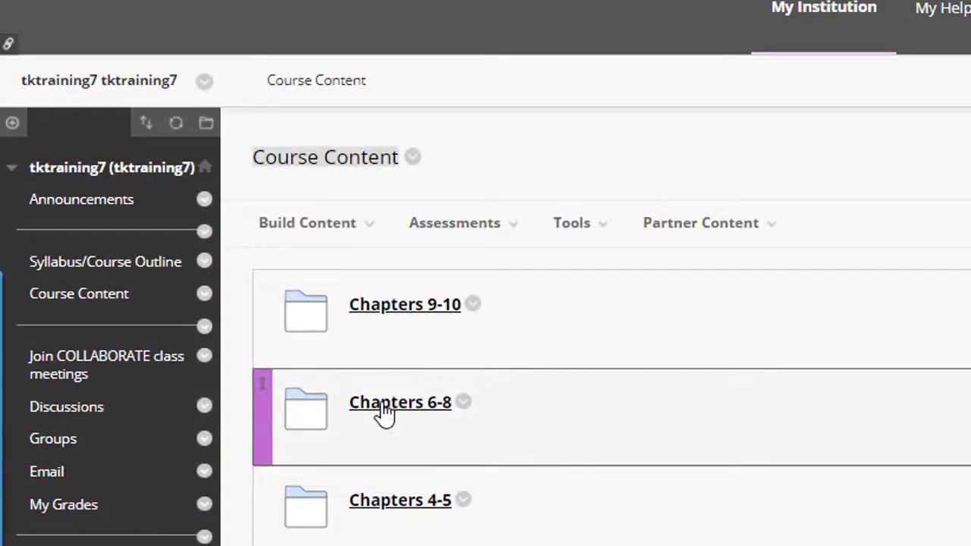
{"action": "left_click", "coordinate": [385, 414]}
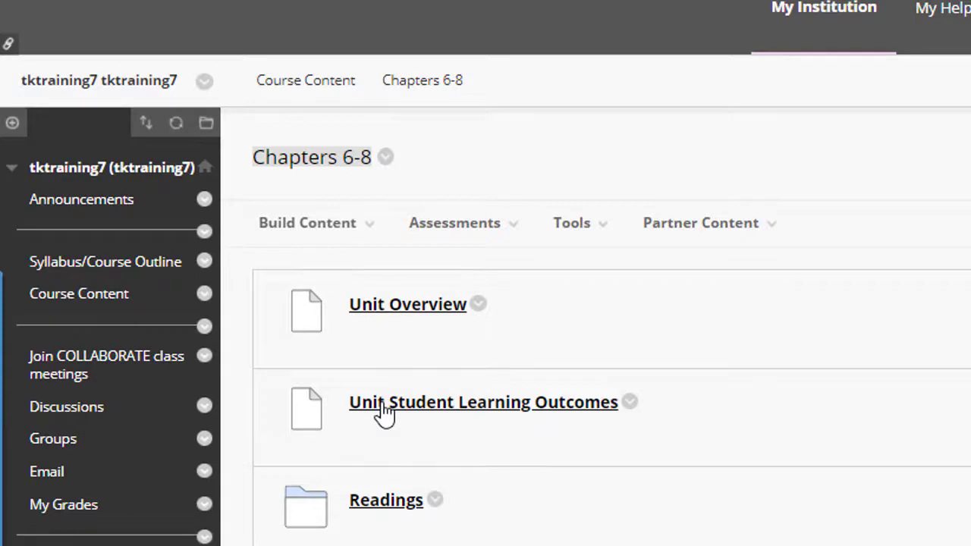
{"action": "left_click", "coordinate": [450, 227]}
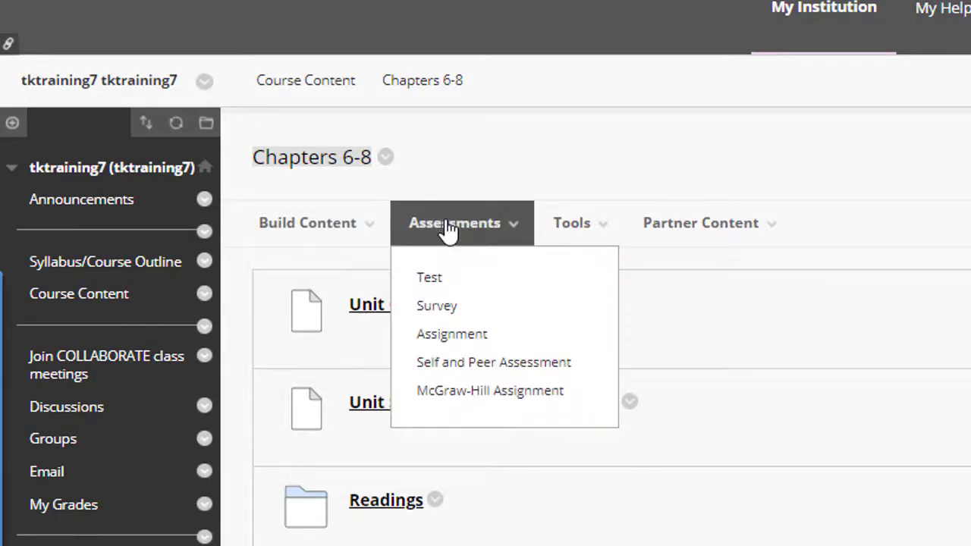
{"action": "left_click", "coordinate": [468, 342]}
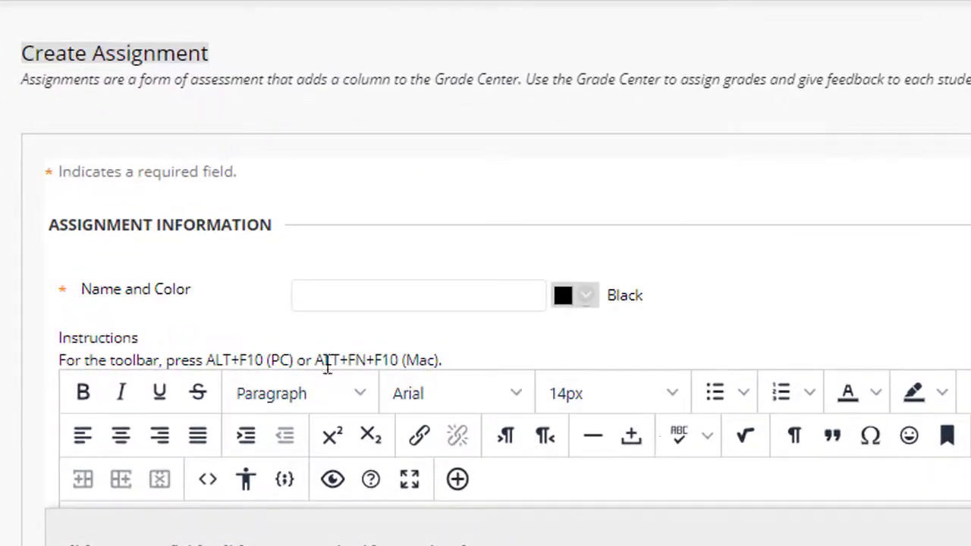
- Fill the Name field with 'Chapters 6-8 Assignment' from the autocomplete suggestion
{"action": "left_click", "coordinate": [307, 294]}
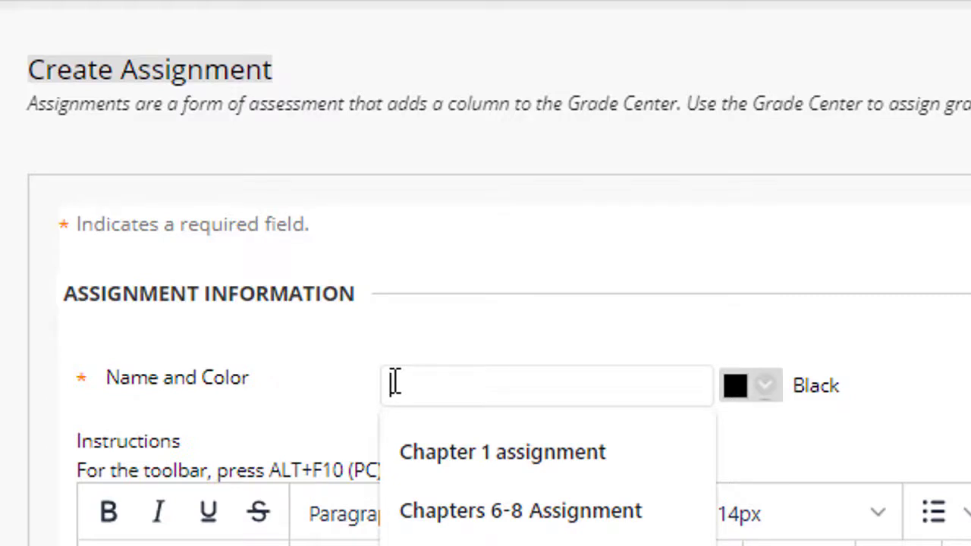
{"action": "key", "text": "Down"}
{"action": "key", "text": "Down"}
{"action": "key", "text": "Return"}
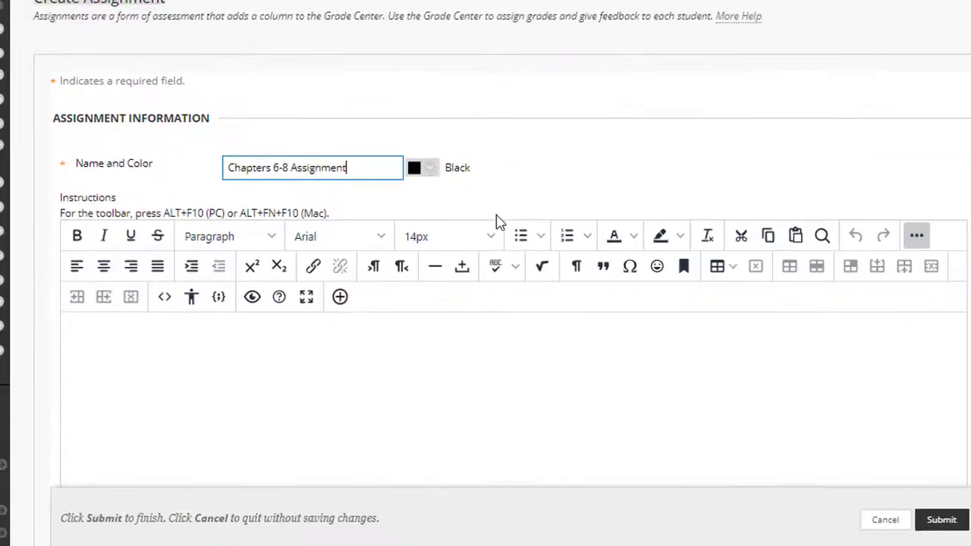
{"action": "scroll", "coordinate": [890, 494], "scroll_direction": "down", "scroll_amount": 2}
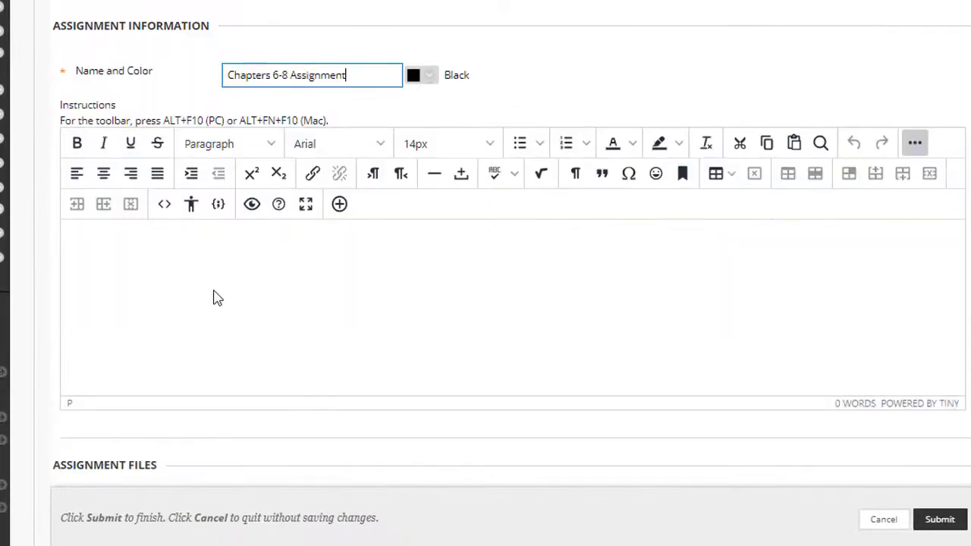
- Enter five numbered directions, including the SafeAssign release statement, in the Instructions box
{"action": "left_click", "coordinate": [176, 269]}
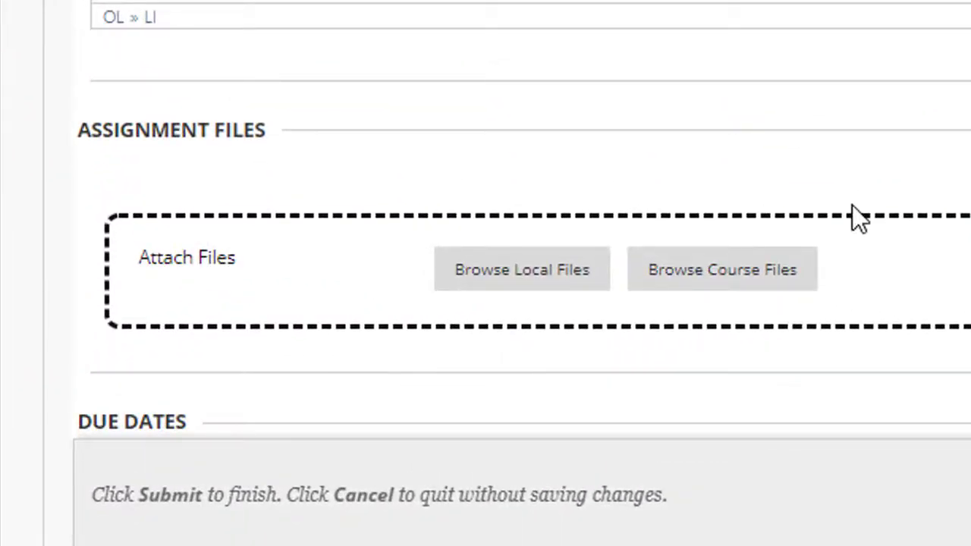
- Attach 'Sample Assignment instruction format.docx' from the computer via Browse Local Files
{"action": "left_click", "coordinate": [541, 281]}
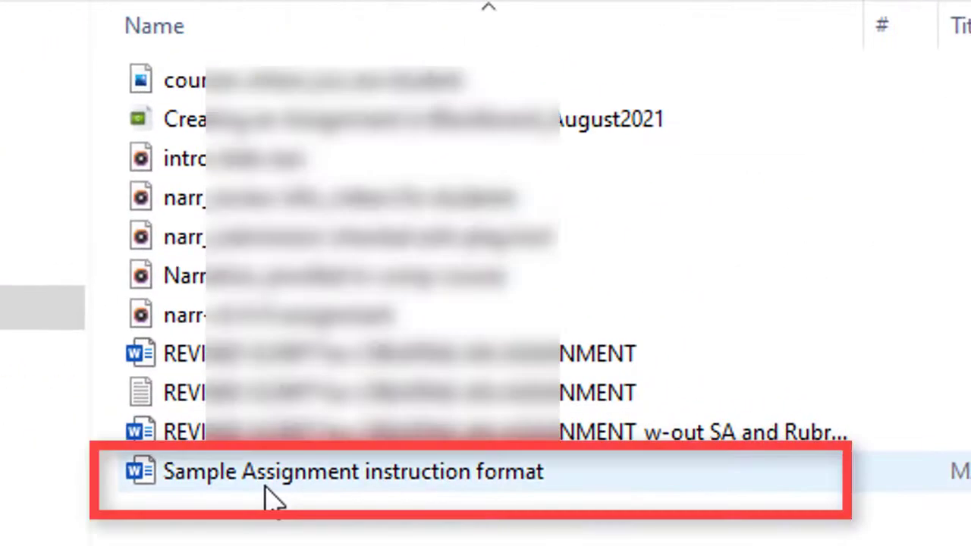
{"action": "left_click", "coordinate": [273, 479]}
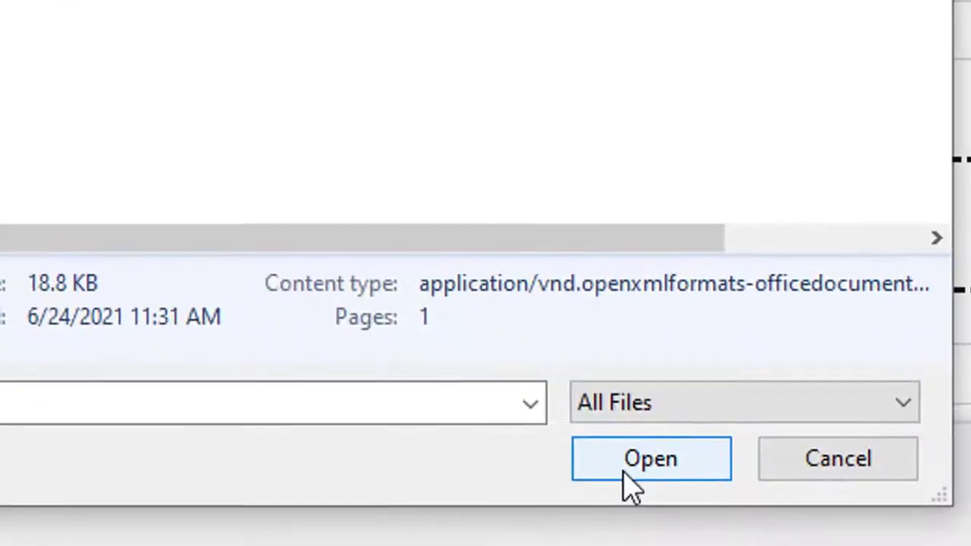
{"action": "left_click", "coordinate": [629, 459]}
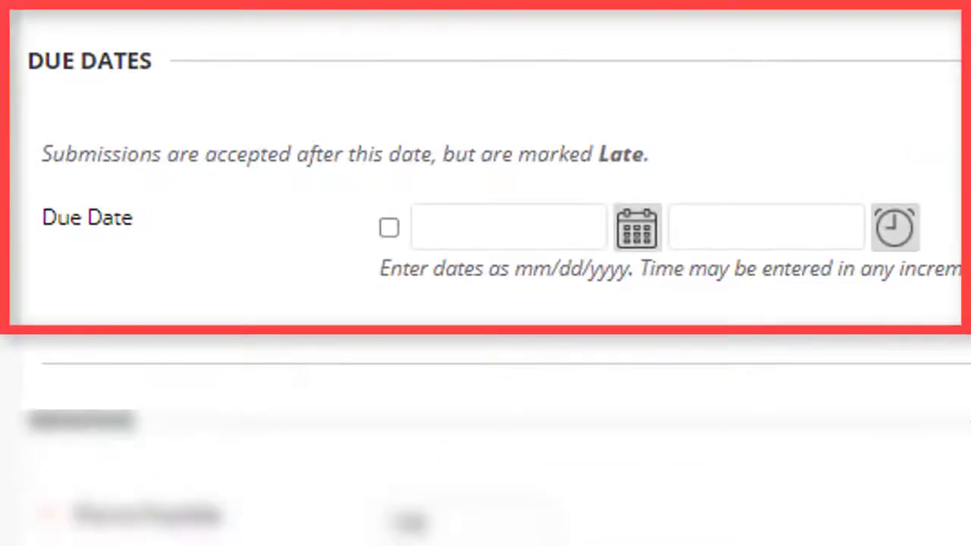
- Enter 09/14/2021 as the assignment's due date
{"action": "left_click", "coordinate": [503, 238]}
{"action": "type", "text": "09/14/2021"}
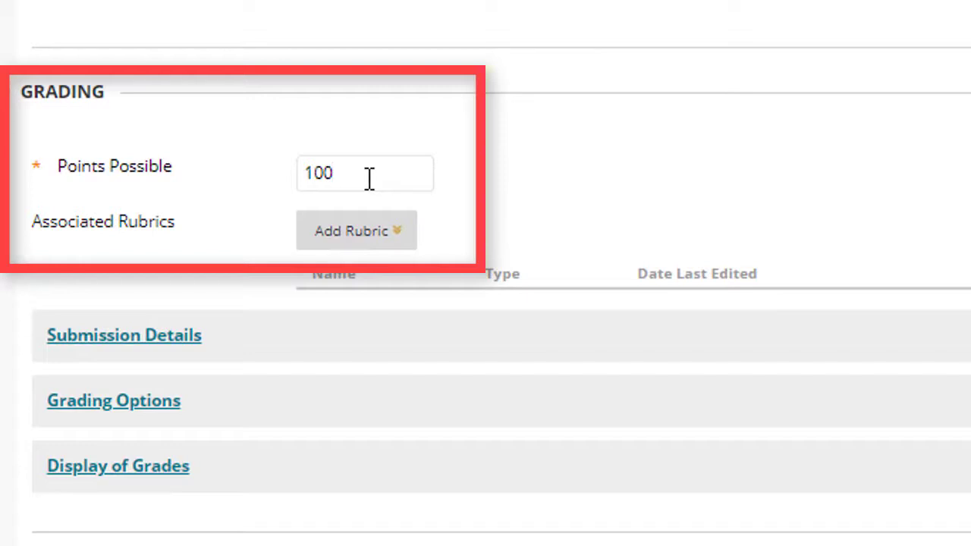
{"action": "left_click", "coordinate": [361, 236]}
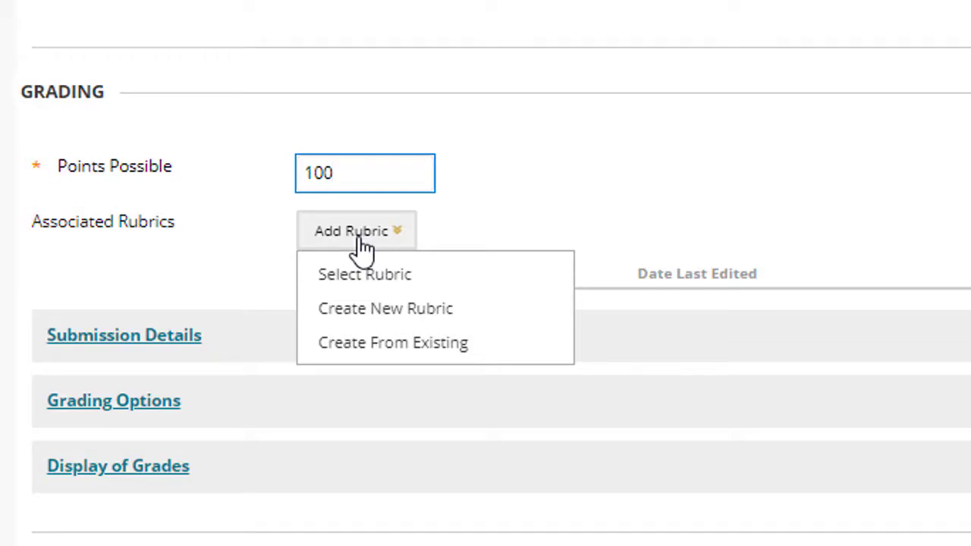
{"action": "scroll", "coordinate": [129, 72], "scroll_direction": "down", "scroll_amount": 4}
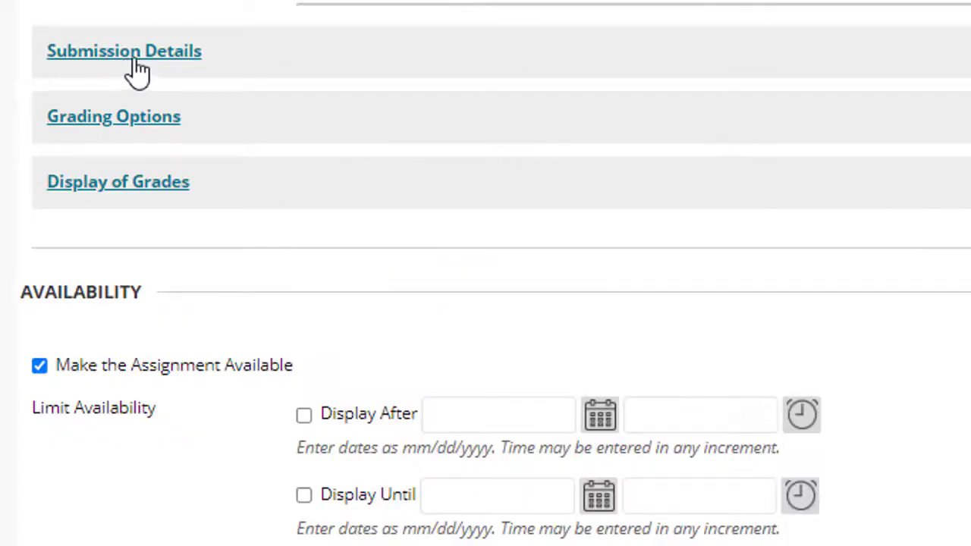
- Expand Submission Details and allow multiple attempts with a maximum of 3
{"action": "left_click", "coordinate": [137, 72]}
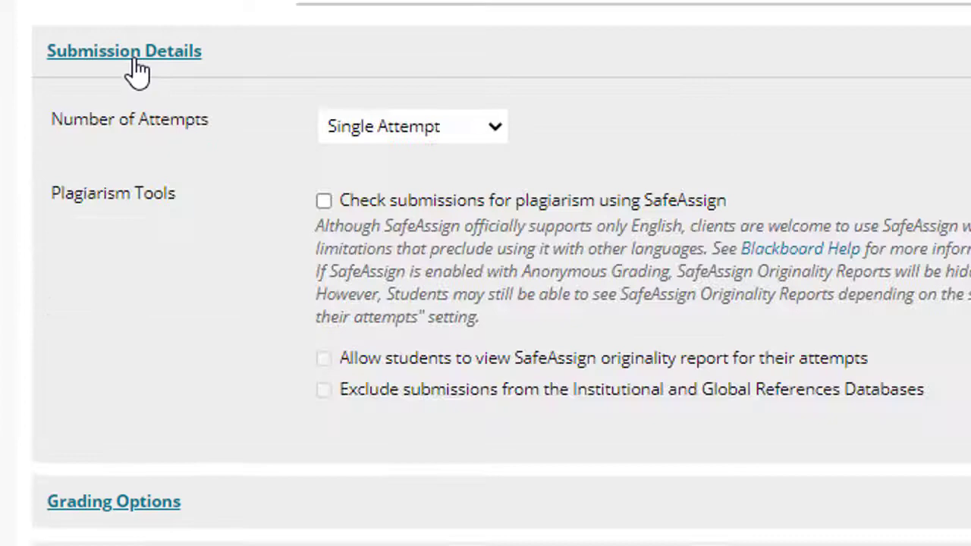
{"action": "scroll", "coordinate": [432, 104], "scroll_direction": "down", "scroll_amount": 2}
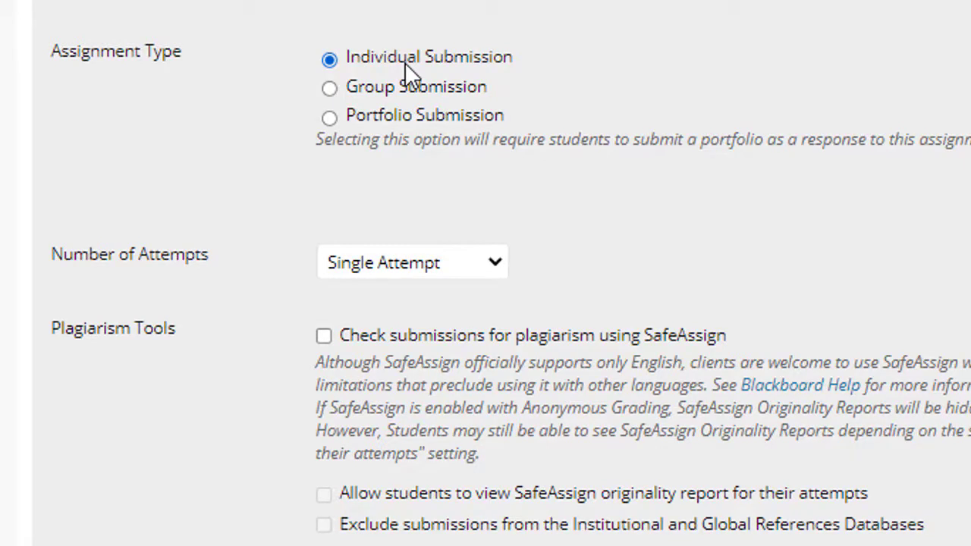
{"action": "scroll", "coordinate": [415, 241], "scroll_direction": "up", "scroll_amount": 1}
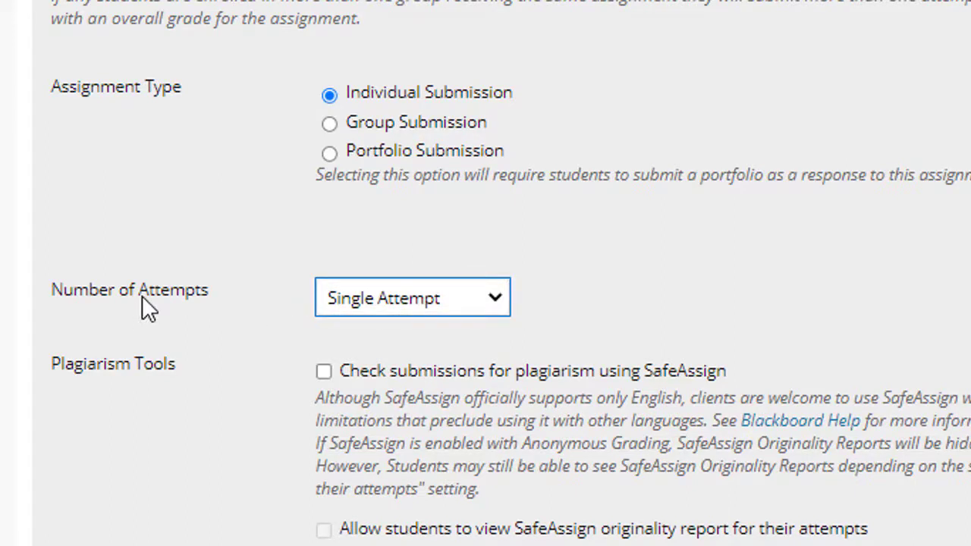
{"action": "left_click", "coordinate": [492, 293]}
{"action": "left_click", "coordinate": [424, 355]}
{"action": "left_click", "coordinate": [348, 362]}
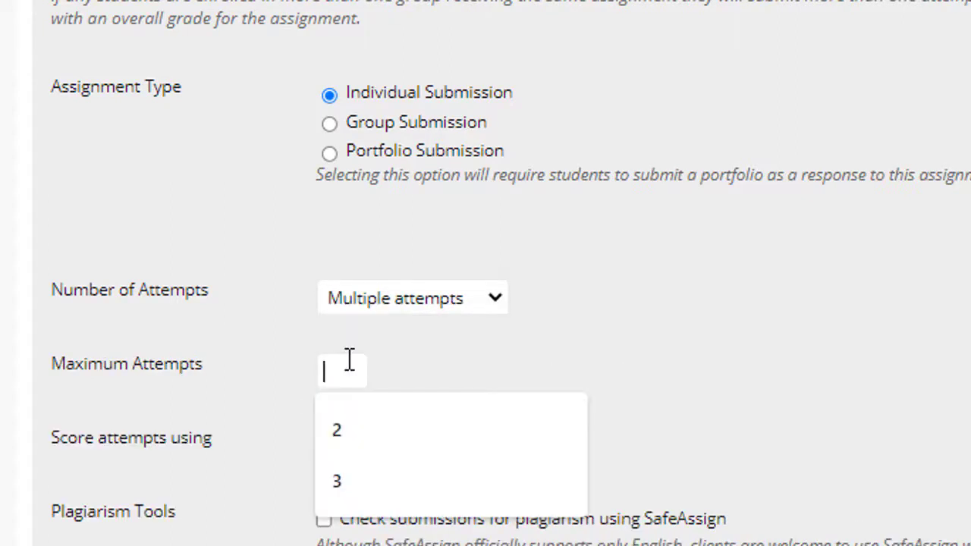
{"action": "left_click", "coordinate": [455, 486]}
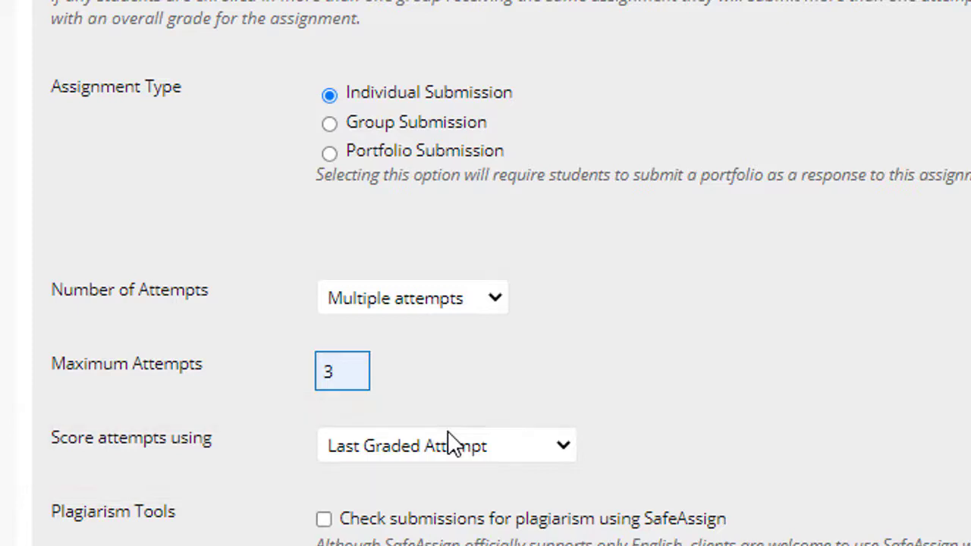
- Score the multiple attempts using the Highest Grade
{"action": "scroll", "coordinate": [453, 444], "scroll_direction": "down", "scroll_amount": 2}
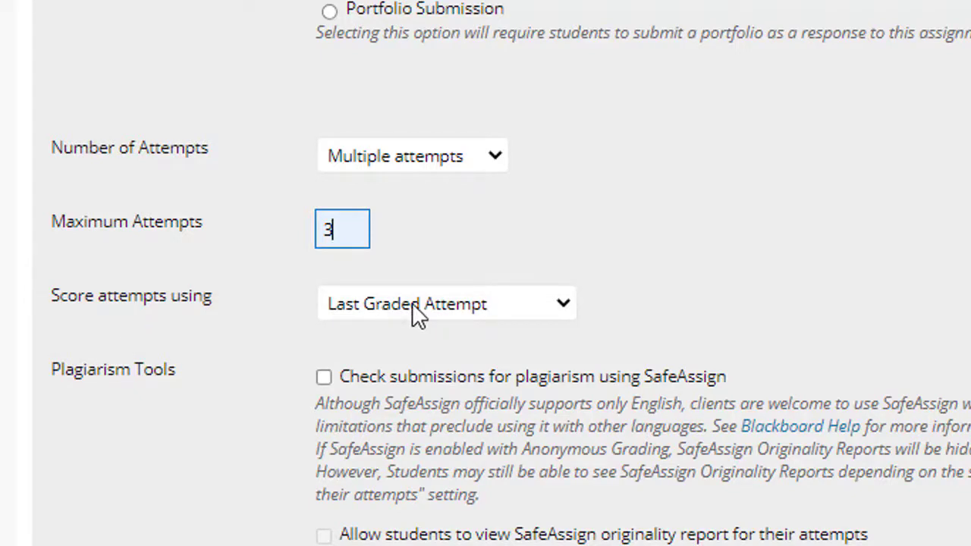
{"action": "left_click", "coordinate": [564, 303]}
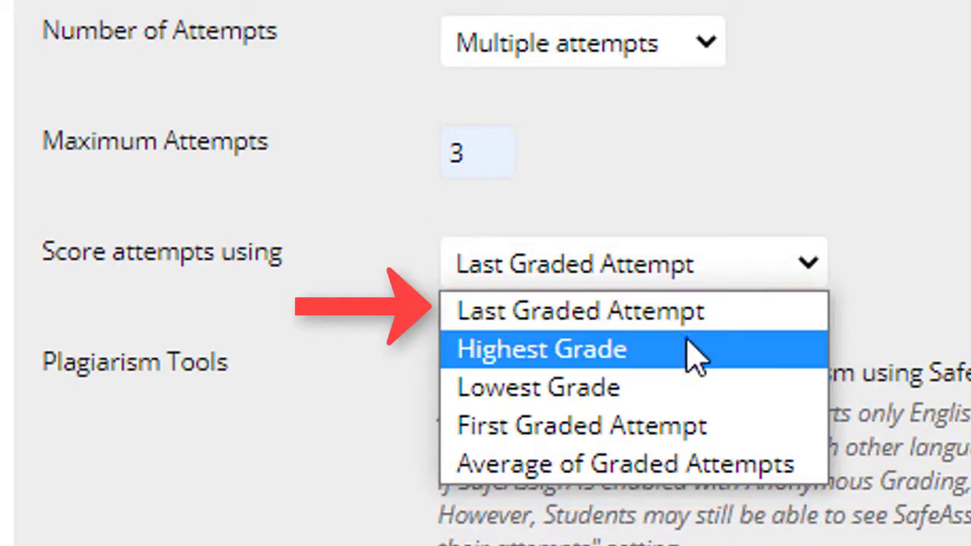
{"action": "left_click", "coordinate": [646, 352]}
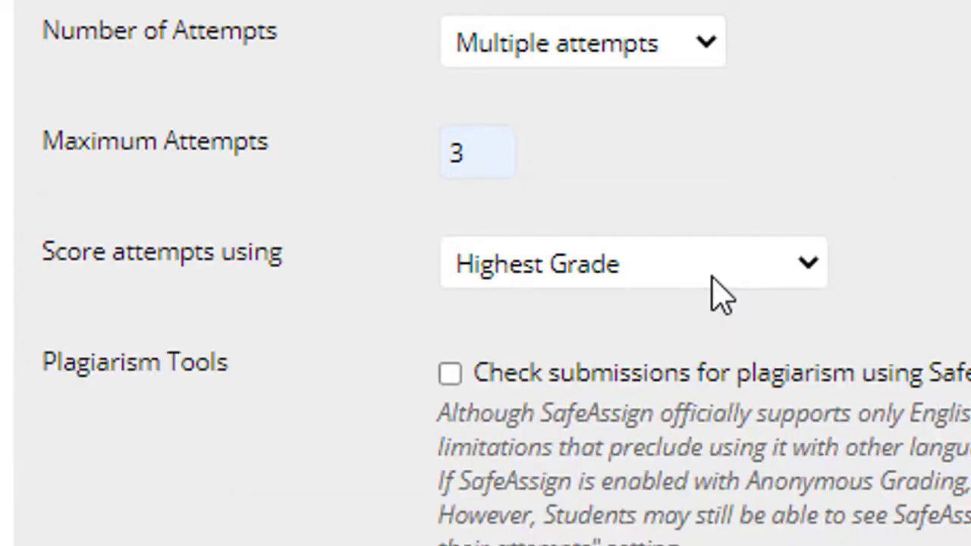
{"action": "scroll", "coordinate": [494, 190], "scroll_direction": "down", "scroll_amount": 4}
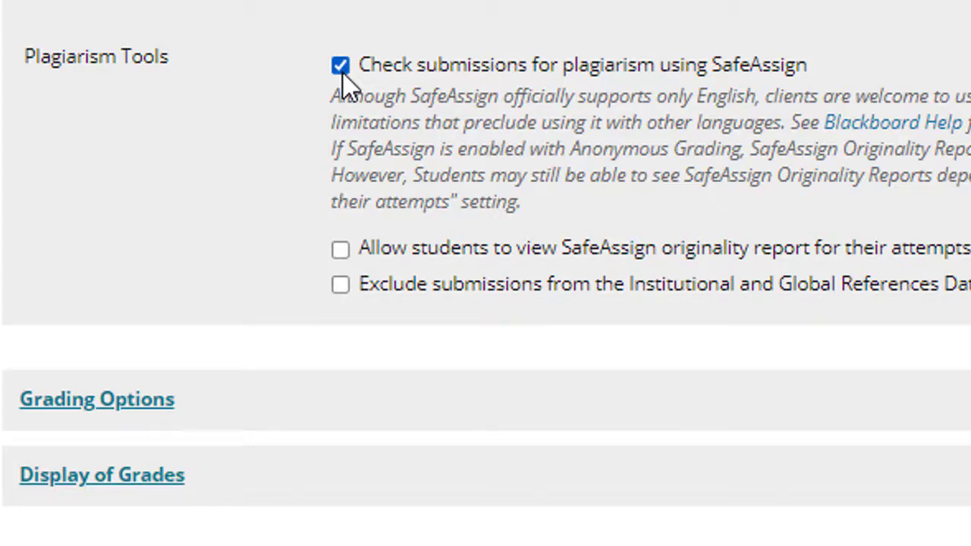
{"action": "scroll", "coordinate": [119, 254], "scroll_direction": "down", "scroll_amount": 2}
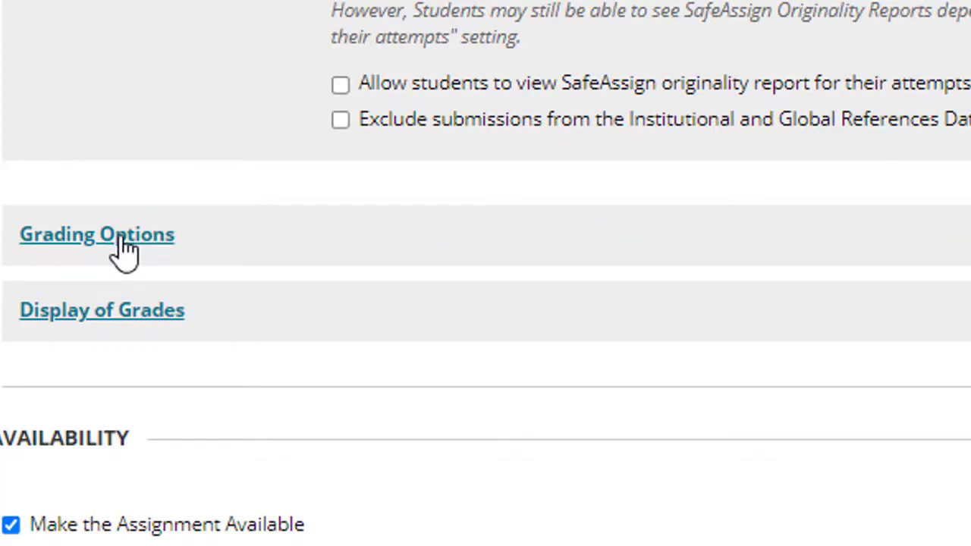
- Under Display of Grades, keep Score as primary and choose Percentage as secondary display
{"action": "left_click", "coordinate": [119, 235]}
{"action": "scroll", "coordinate": [124, 276], "scroll_direction": "down", "scroll_amount": 2}
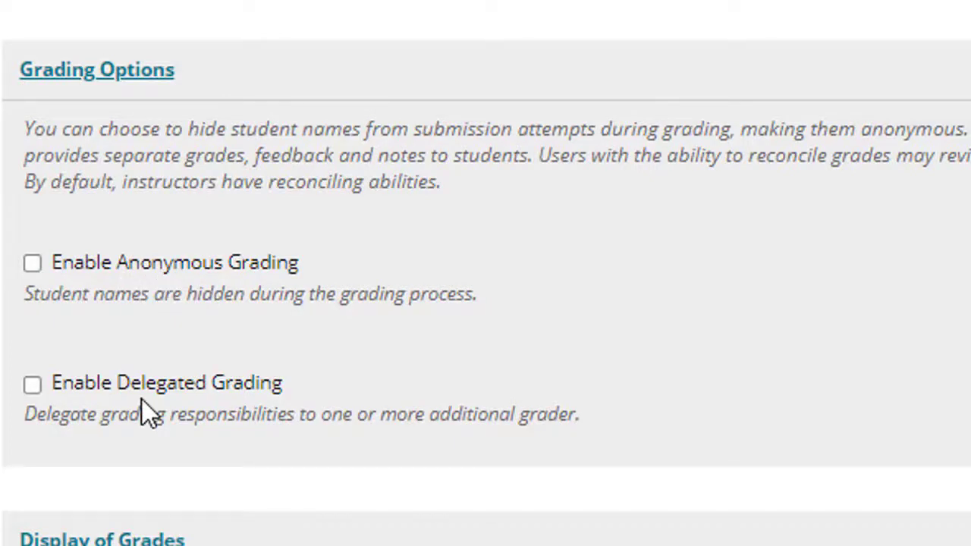
{"action": "left_click", "coordinate": [119, 76]}
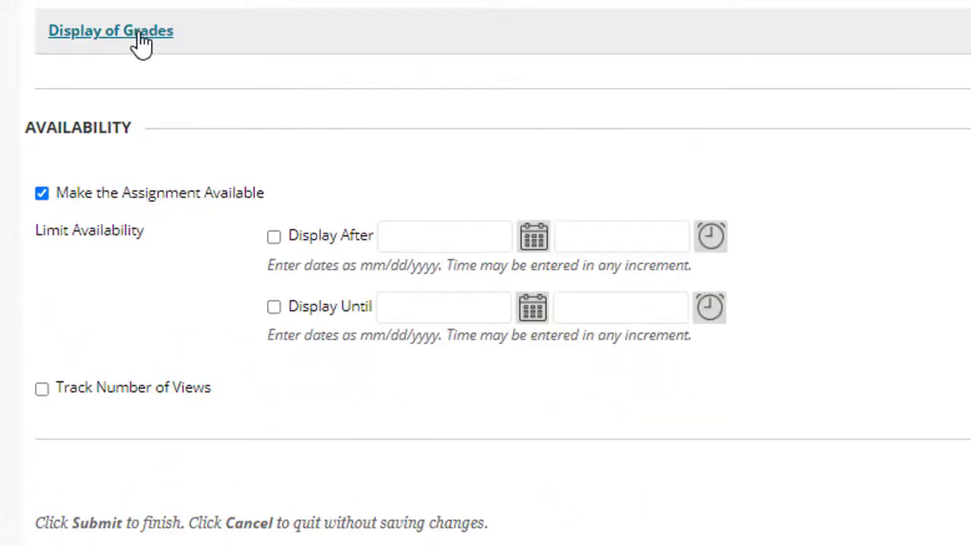
{"action": "left_click", "coordinate": [127, 163]}
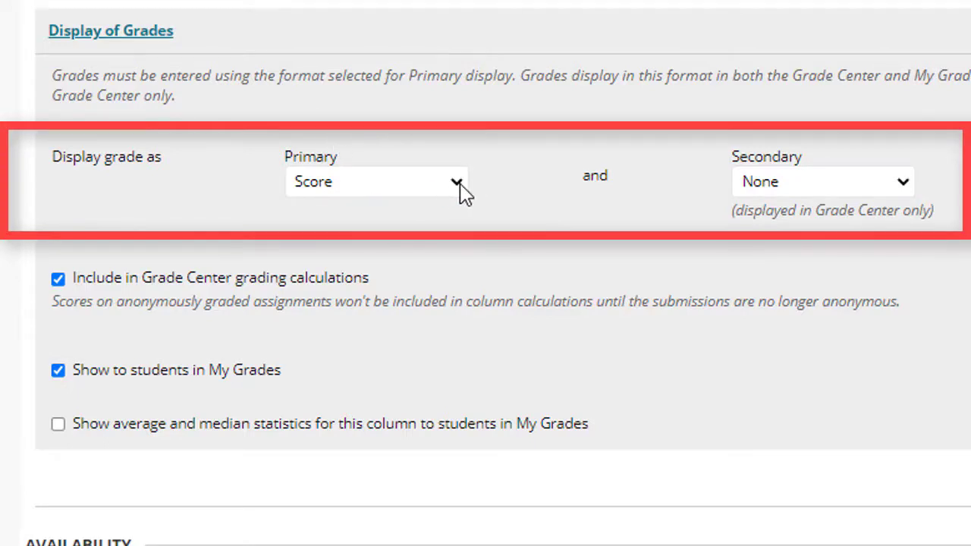
{"action": "left_click", "coordinate": [778, 191]}
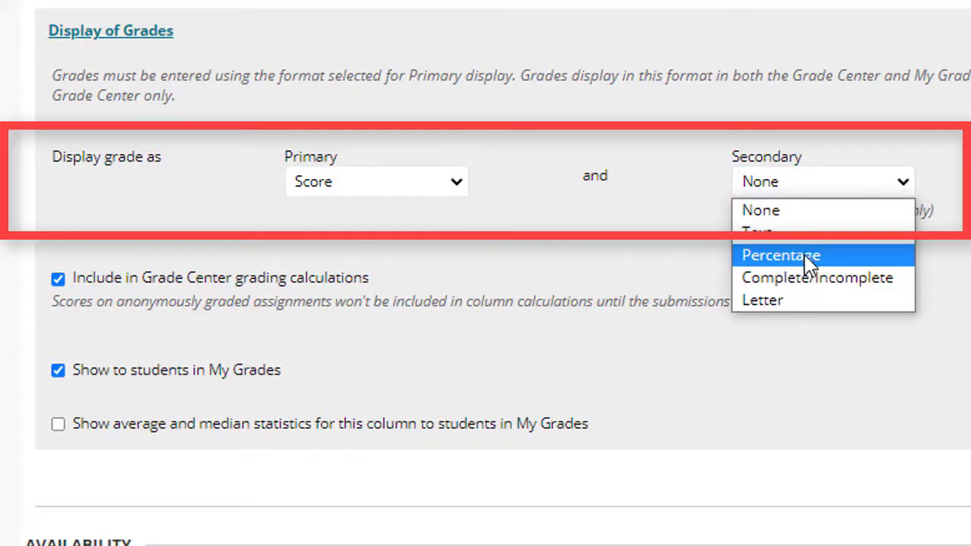
{"action": "left_click", "coordinate": [810, 253]}
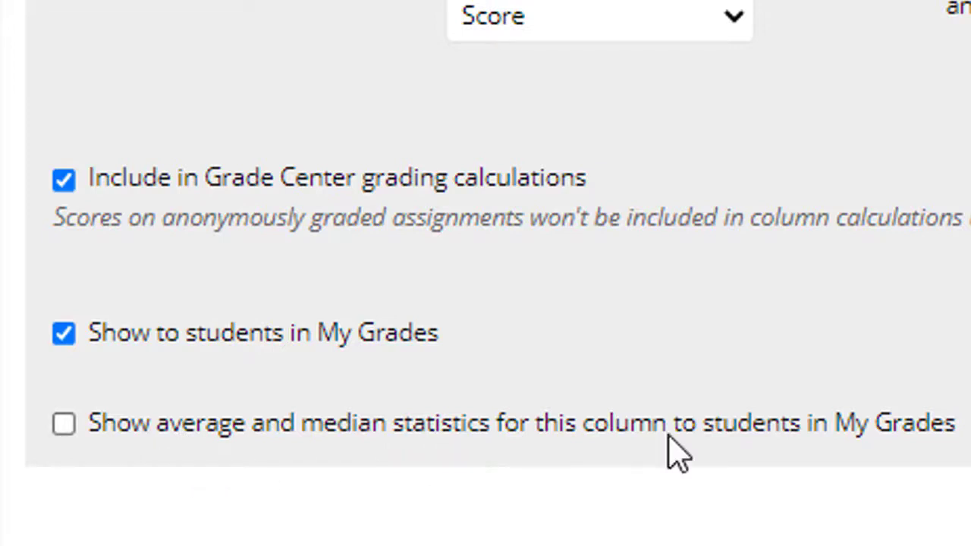
- Under Availability, set the Display Until date so the assignment stops showing after 09/14/2021
{"action": "scroll", "coordinate": [766, 454], "scroll_direction": "down", "scroll_amount": 3}
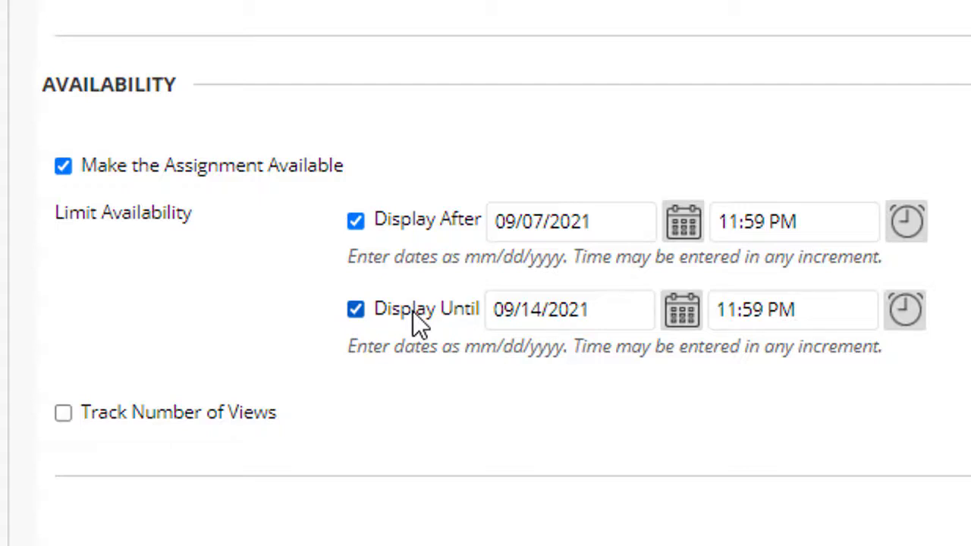
{"action": "left_click", "coordinate": [412, 311]}
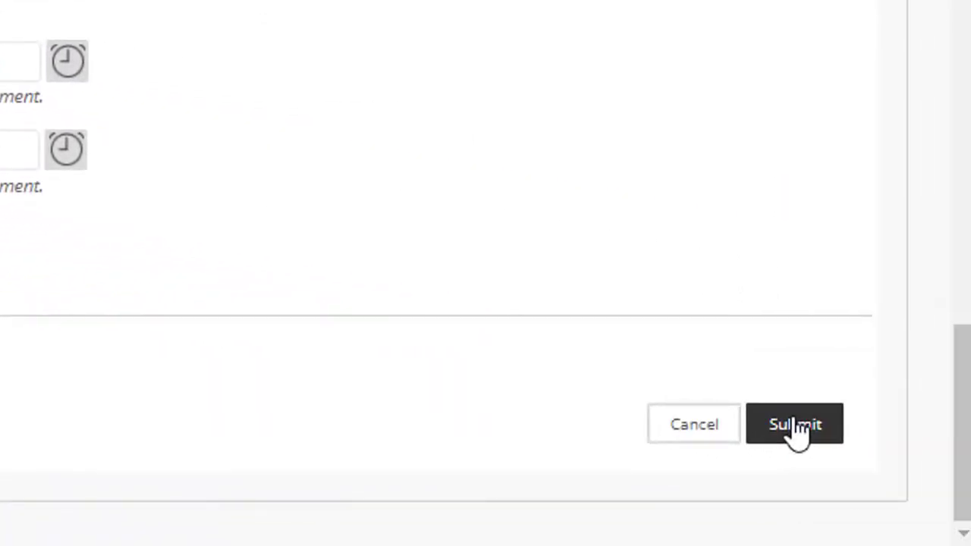
- Submit the assignment, then scroll the Full Grade Center to the new Chapters 6-8 Assignment column
{"action": "left_click", "coordinate": [794, 426]}
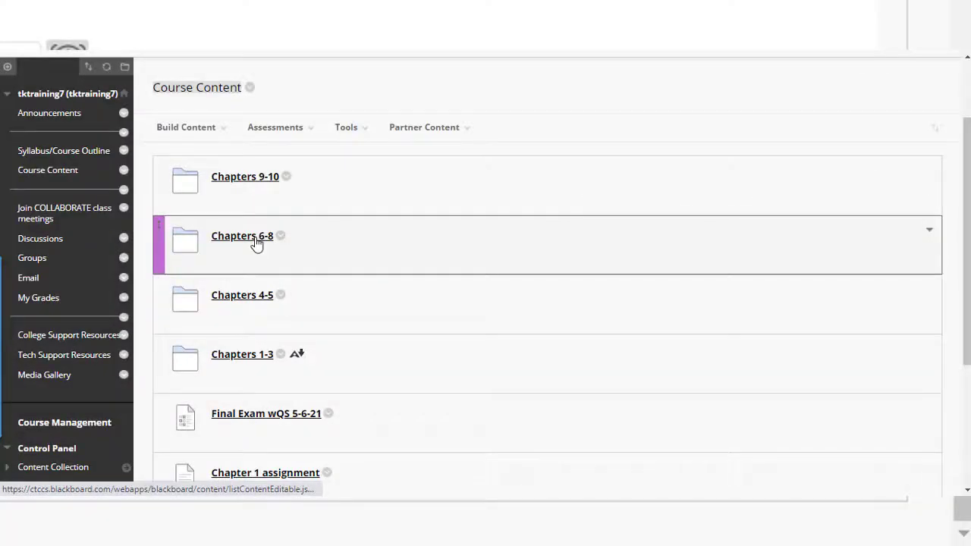
{"action": "left_click", "coordinate": [256, 240]}
{"action": "scroll", "coordinate": [474, 283], "scroll_direction": "down", "scroll_amount": 5}
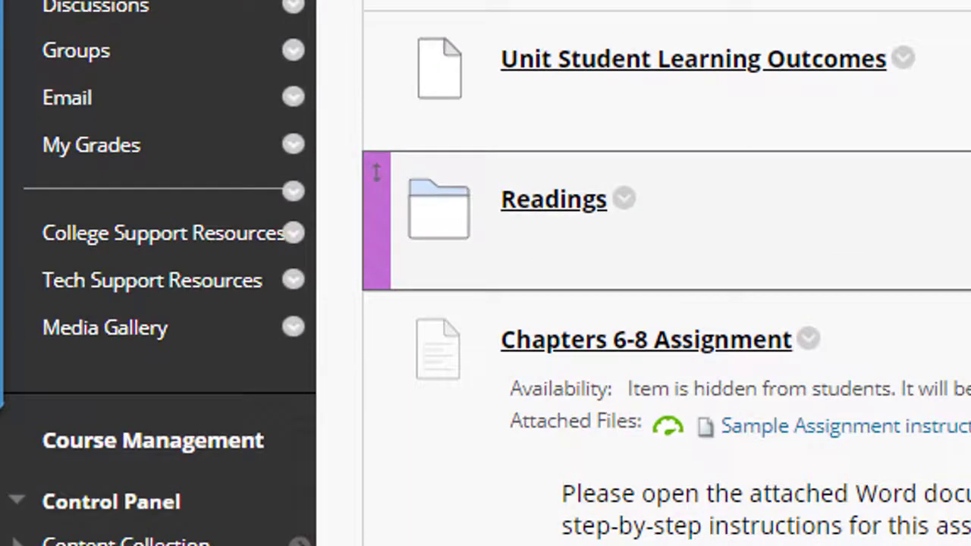
{"action": "scroll", "coordinate": [245, 225], "scroll_direction": "down", "scroll_amount": 6}
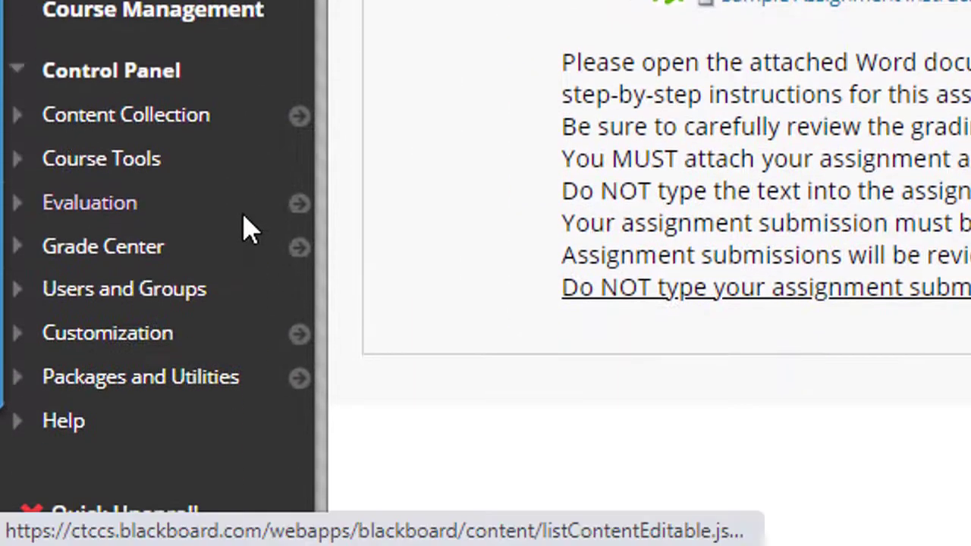
{"action": "left_click", "coordinate": [154, 253]}
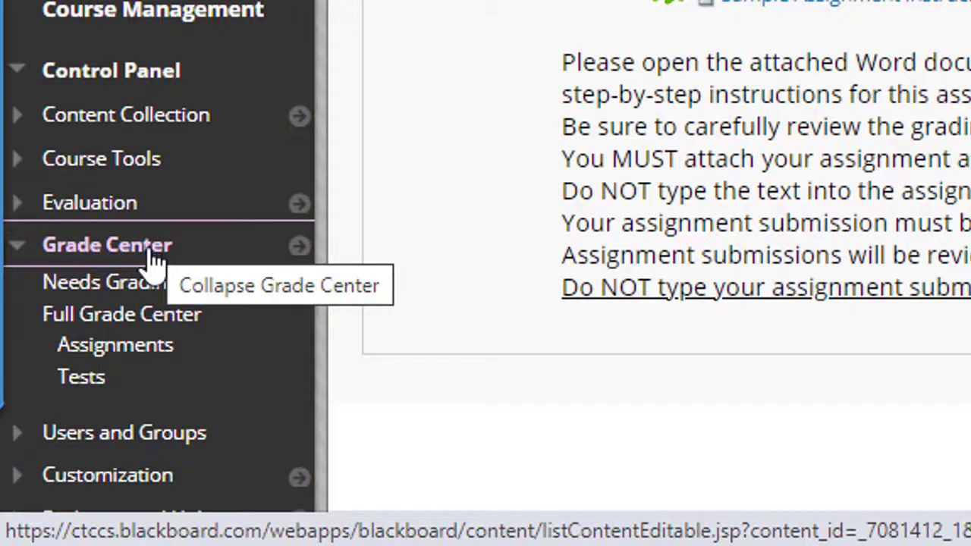
{"action": "left_click", "coordinate": [150, 326]}
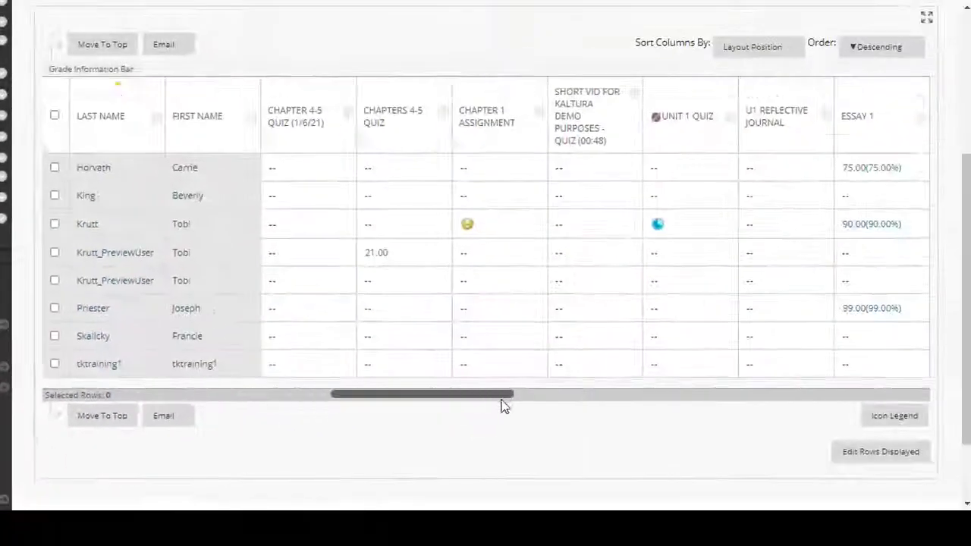
{"action": "left_click_drag", "start_coordinate": [501, 396], "coordinate": [902, 402]}
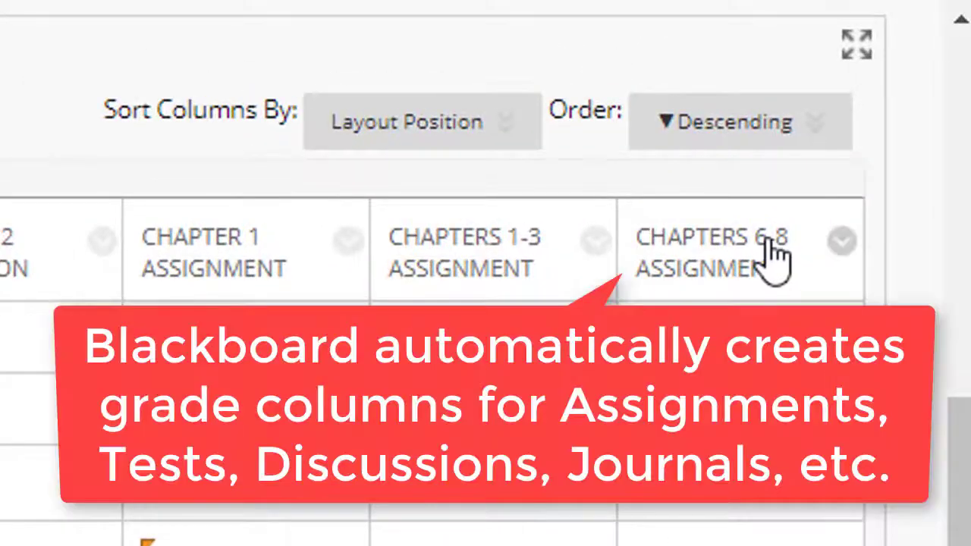